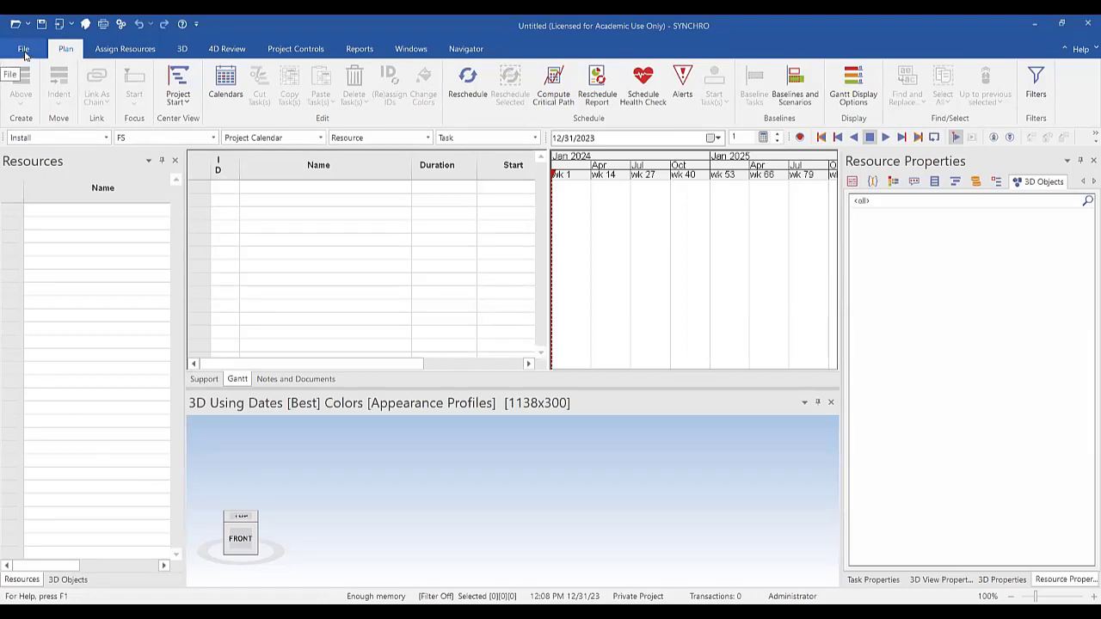
# Begin an IFC import from the File menu and open the Project1 file
pyautogui.click(24, 50)
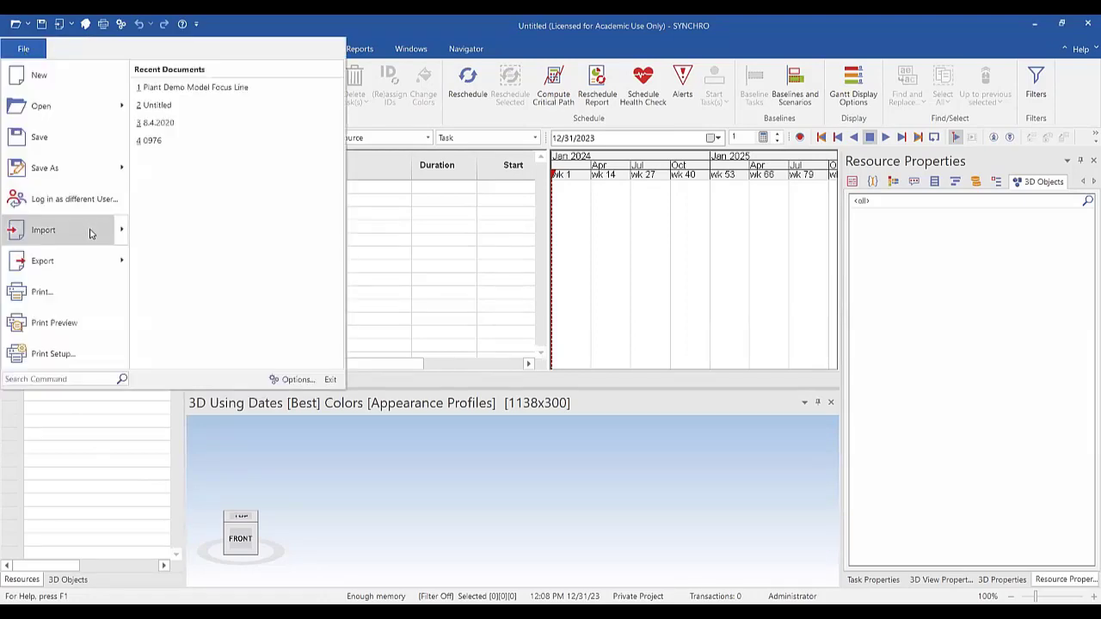
pyautogui.moveTo(43, 230)
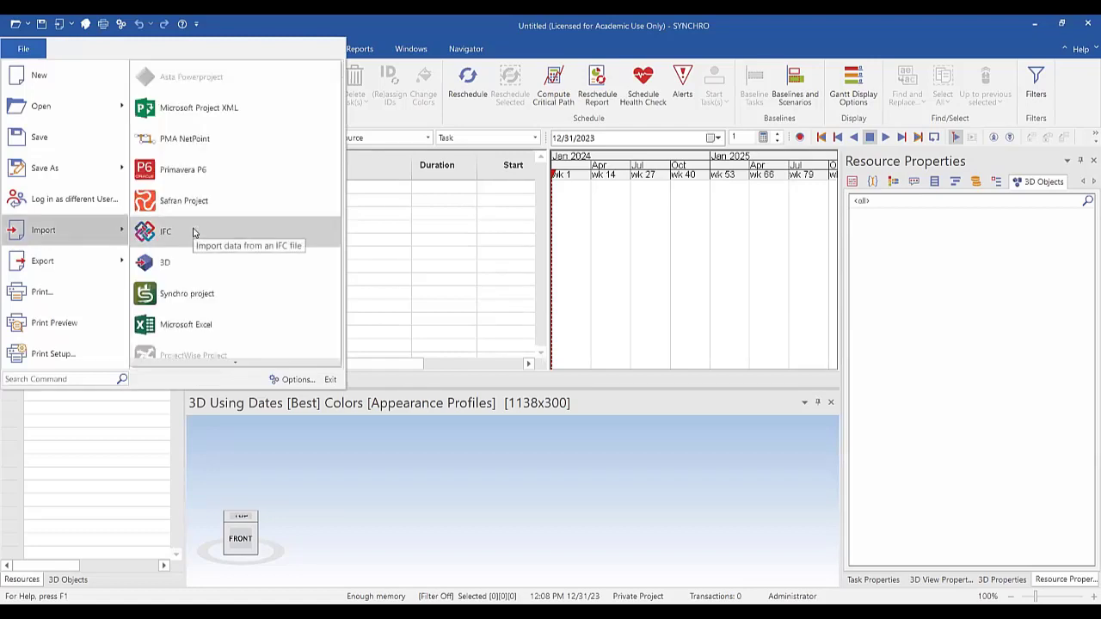
pyautogui.click(193, 233)
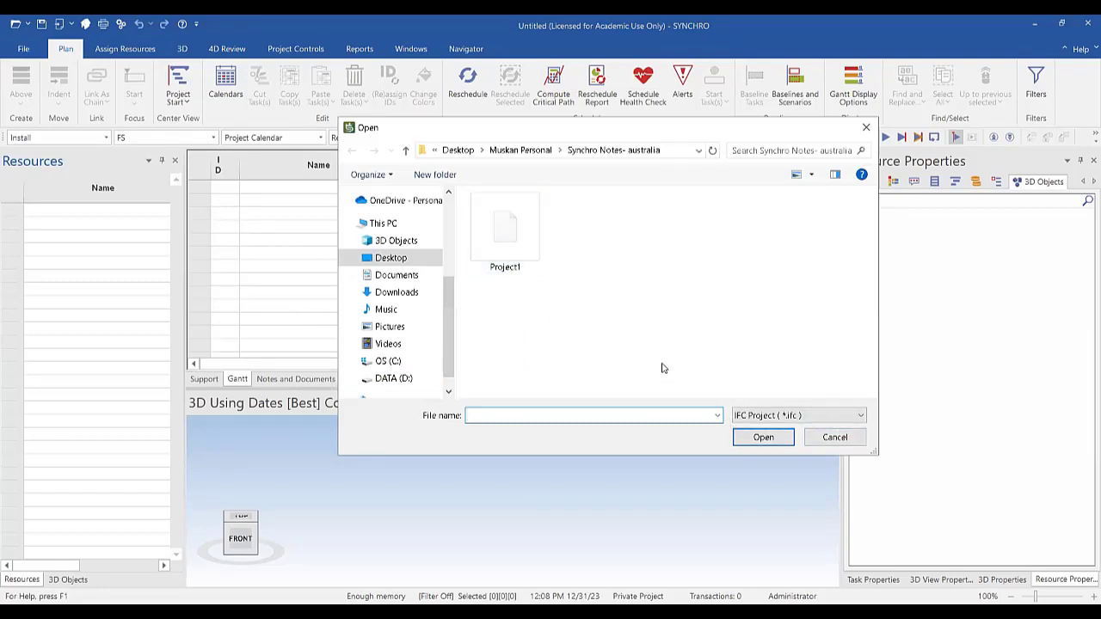
pyautogui.click(506, 253)
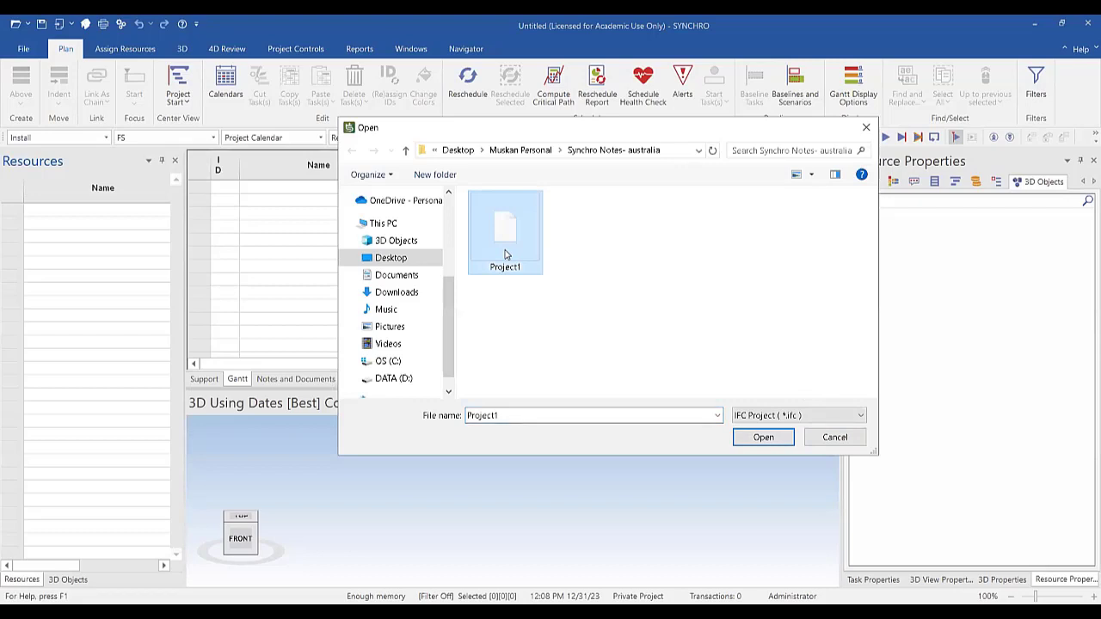
pyautogui.click(770, 445)
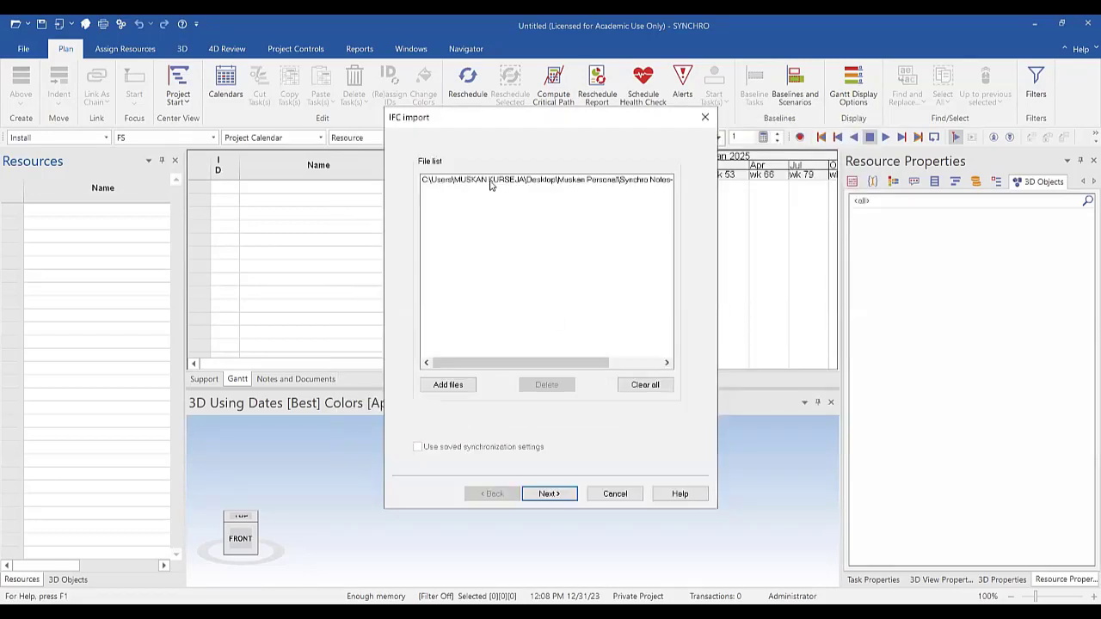
# Select Project1 and keep Resource assignments set to Import in the IFC import settings
pyautogui.click(490, 181)
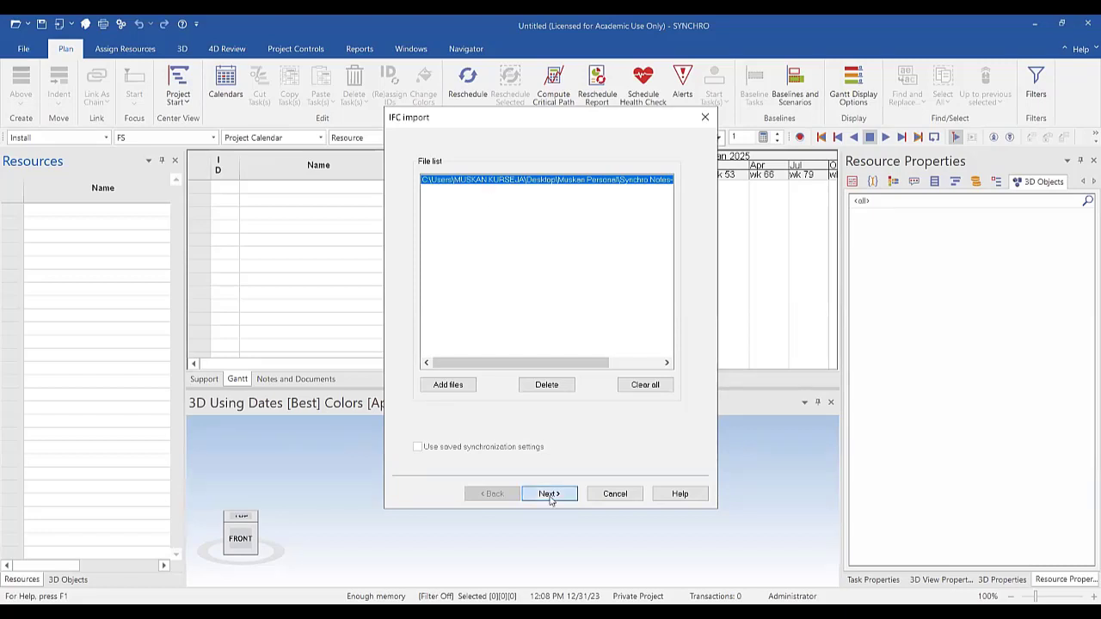
pyautogui.click(551, 496)
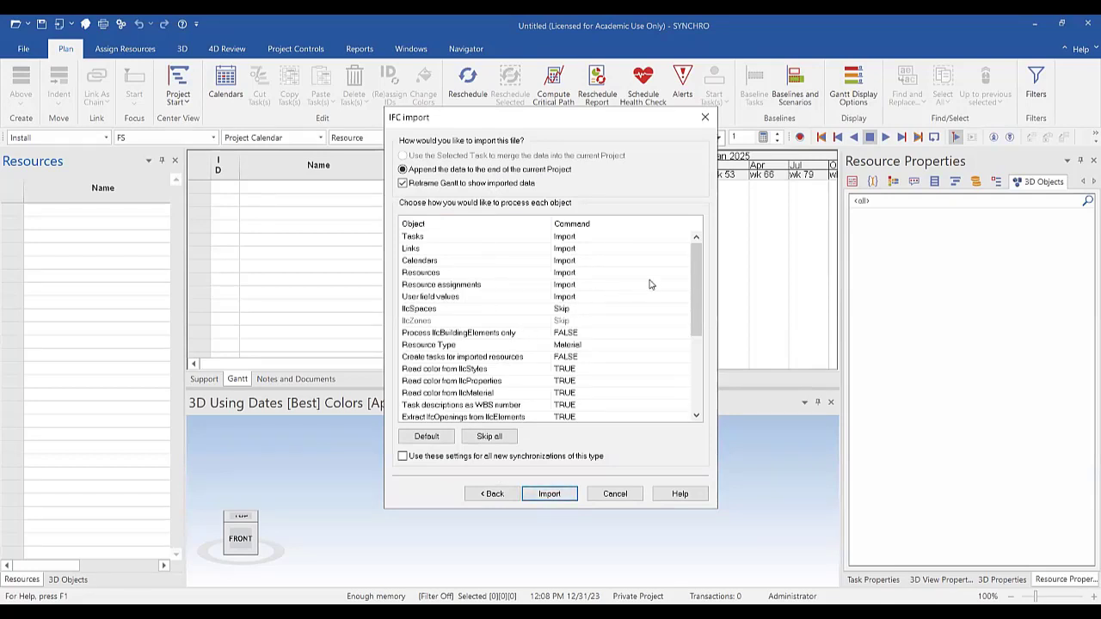
pyautogui.click(651, 284)
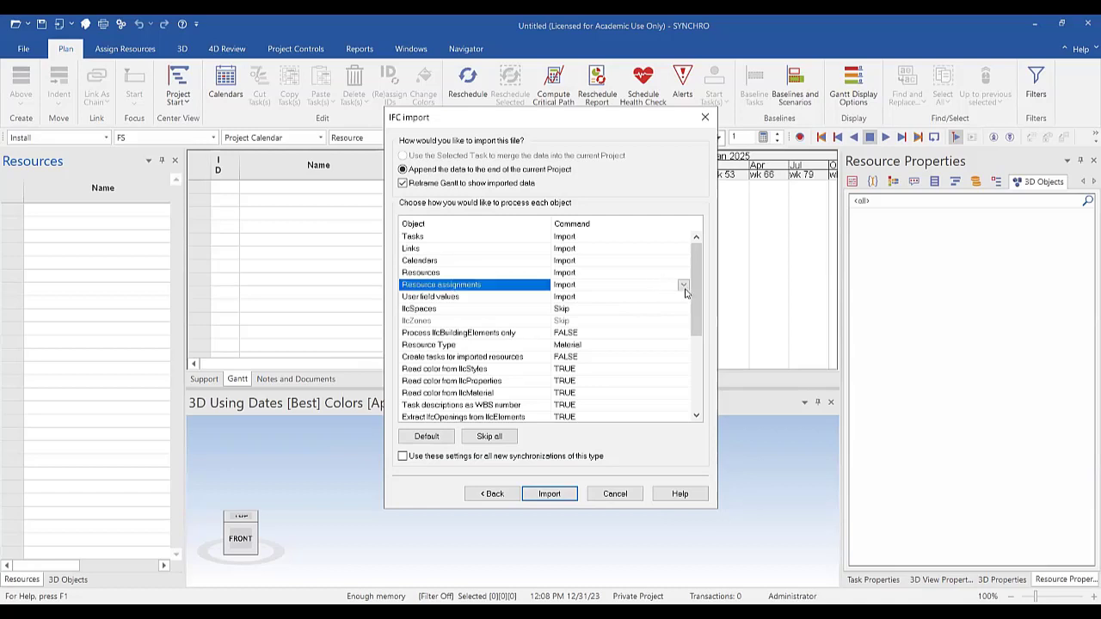
pyautogui.click(683, 286)
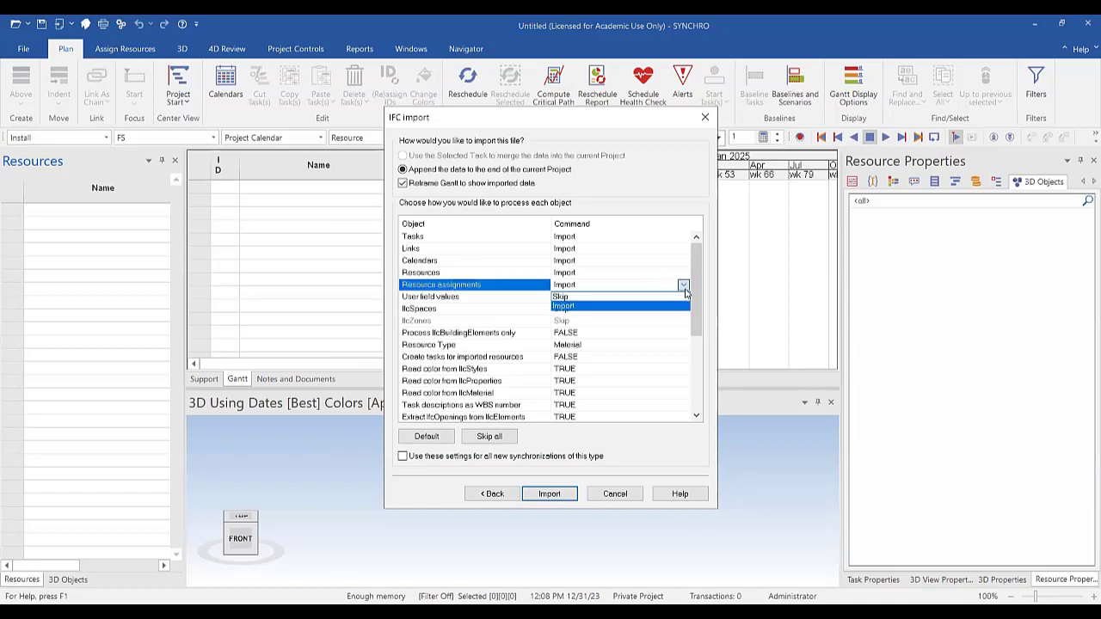
pyautogui.click(626, 307)
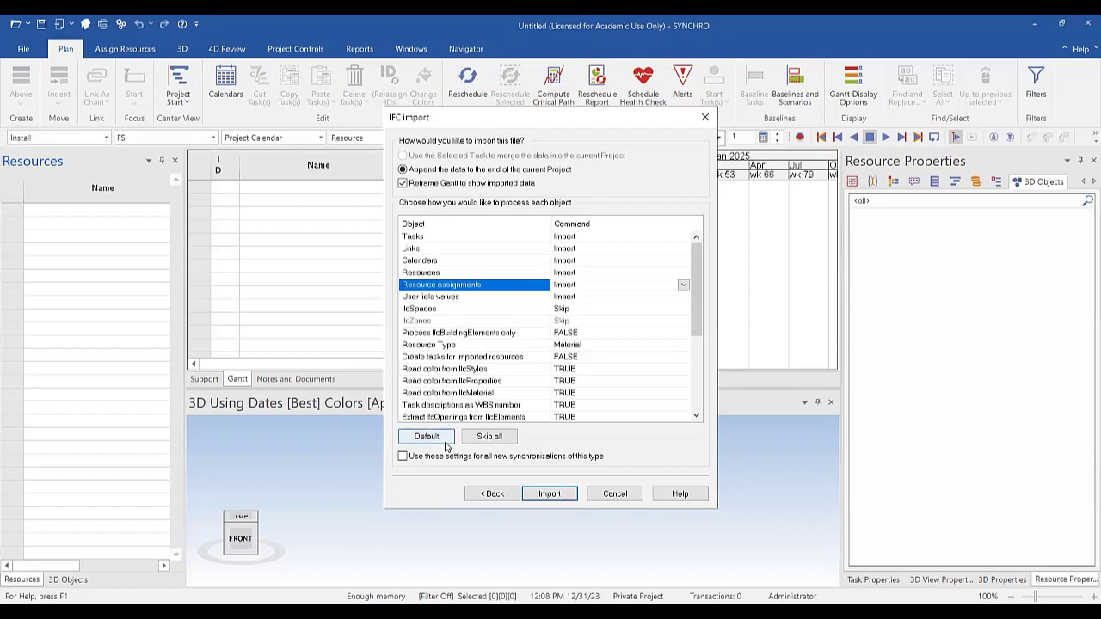
# Run the Project1 IFC import and finish it once it completes
pyautogui.click(571, 497)
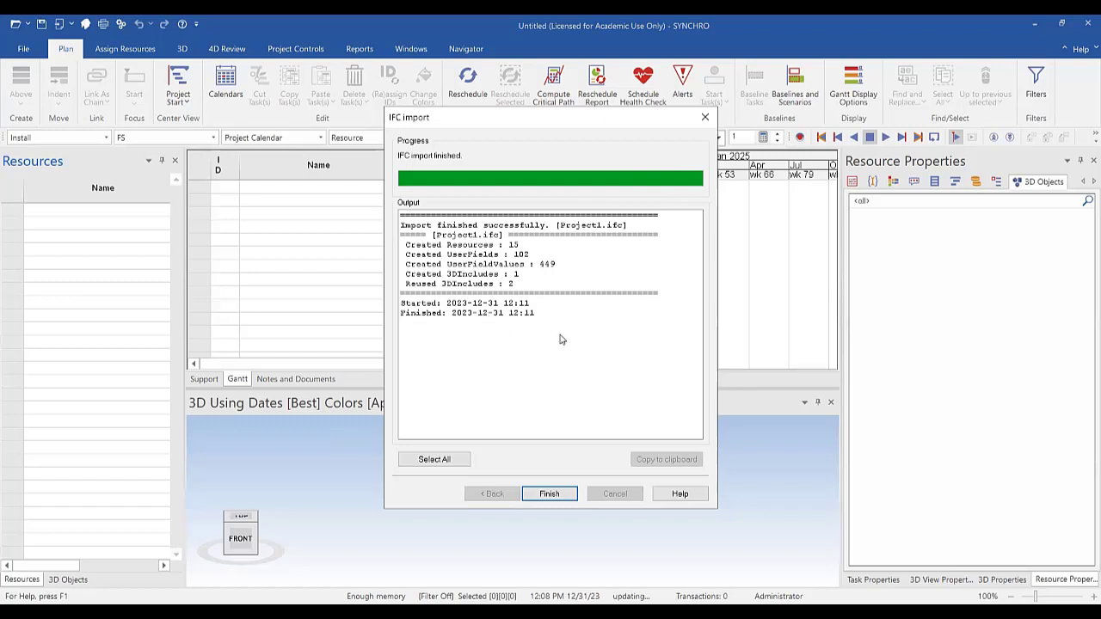
pyautogui.click(563, 496)
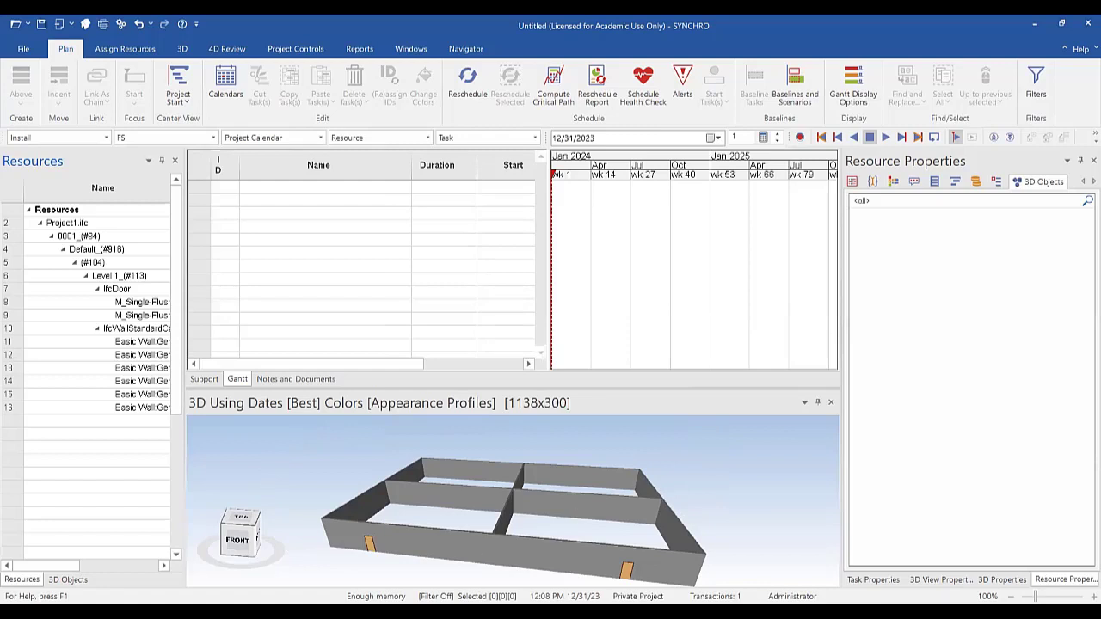
# In the 3D Objects list, expand Project1.ifc and highlight the second door and front wall
pyautogui.click(52, 580)
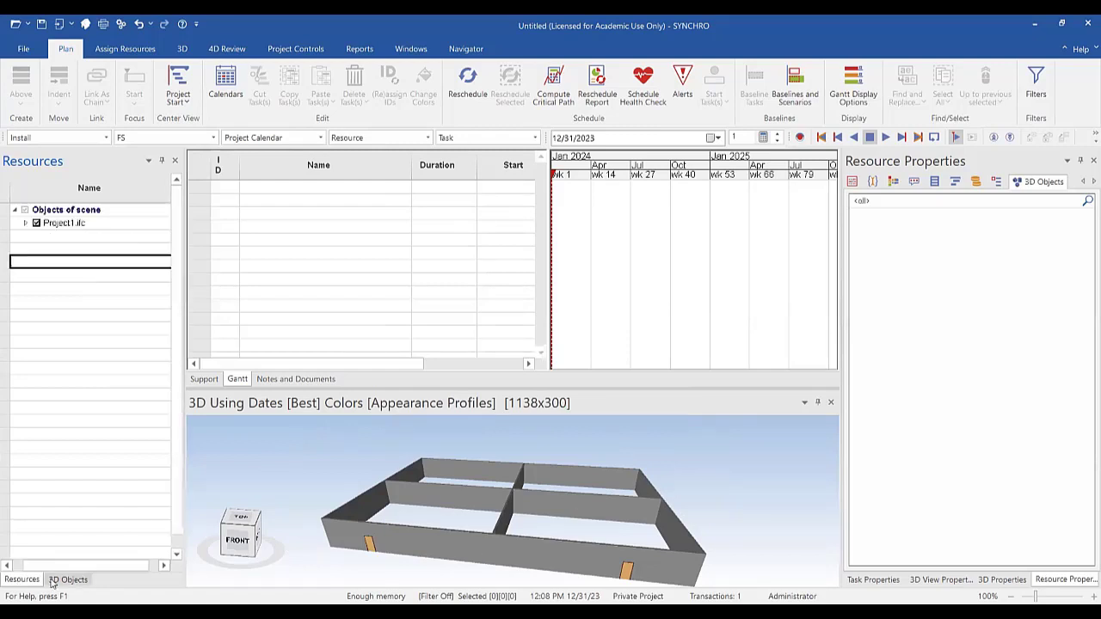
pyautogui.click(21, 224)
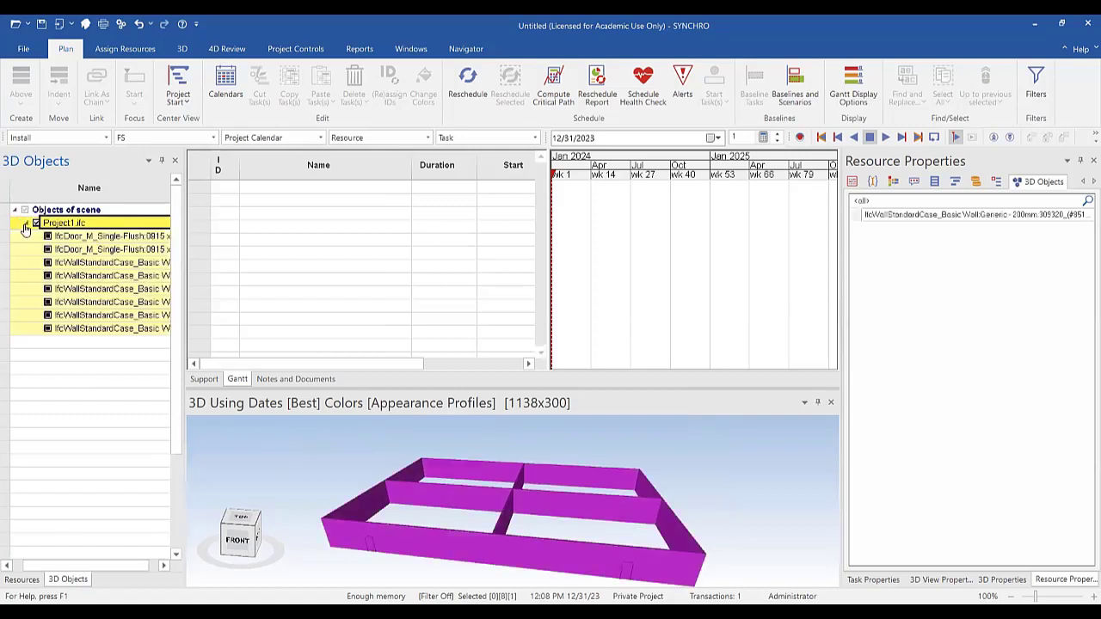
pyautogui.click(78, 410)
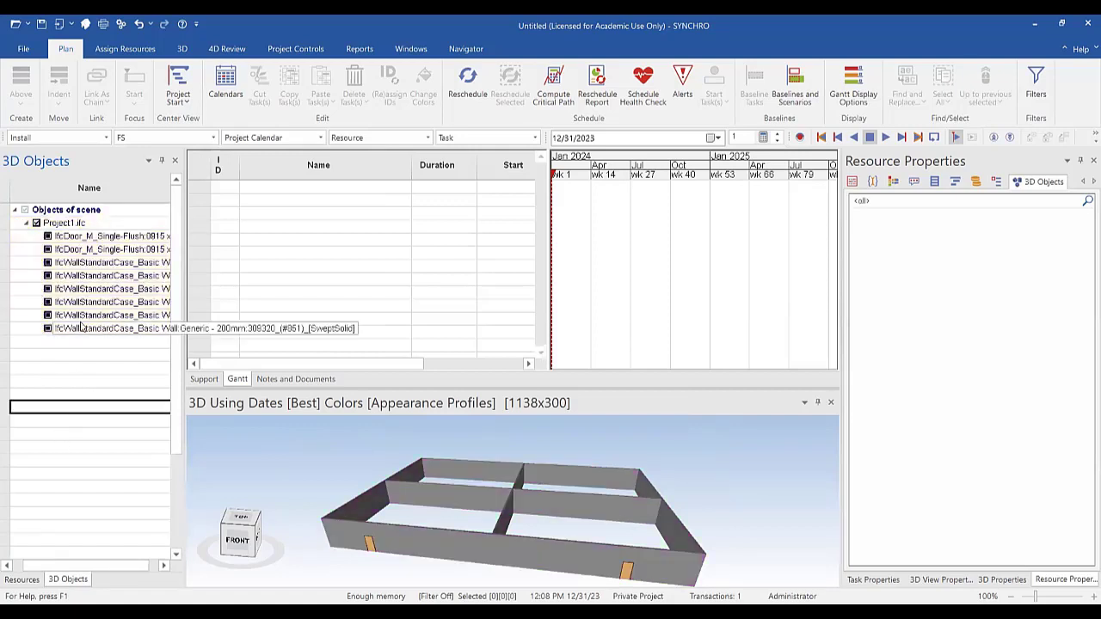
pyautogui.click(83, 251)
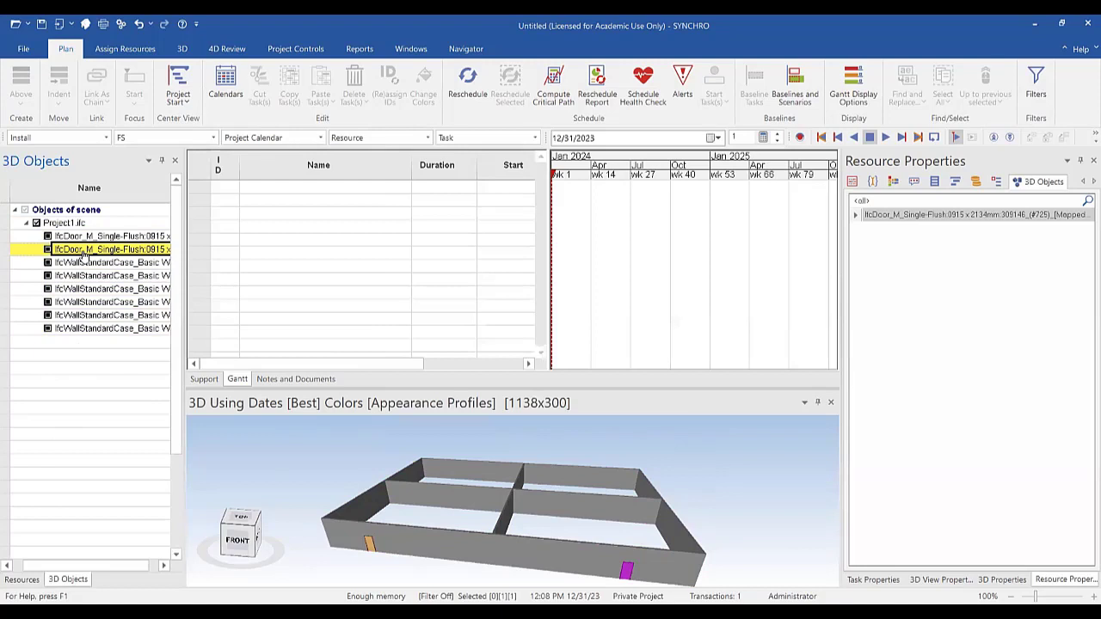
pyautogui.click(85, 290)
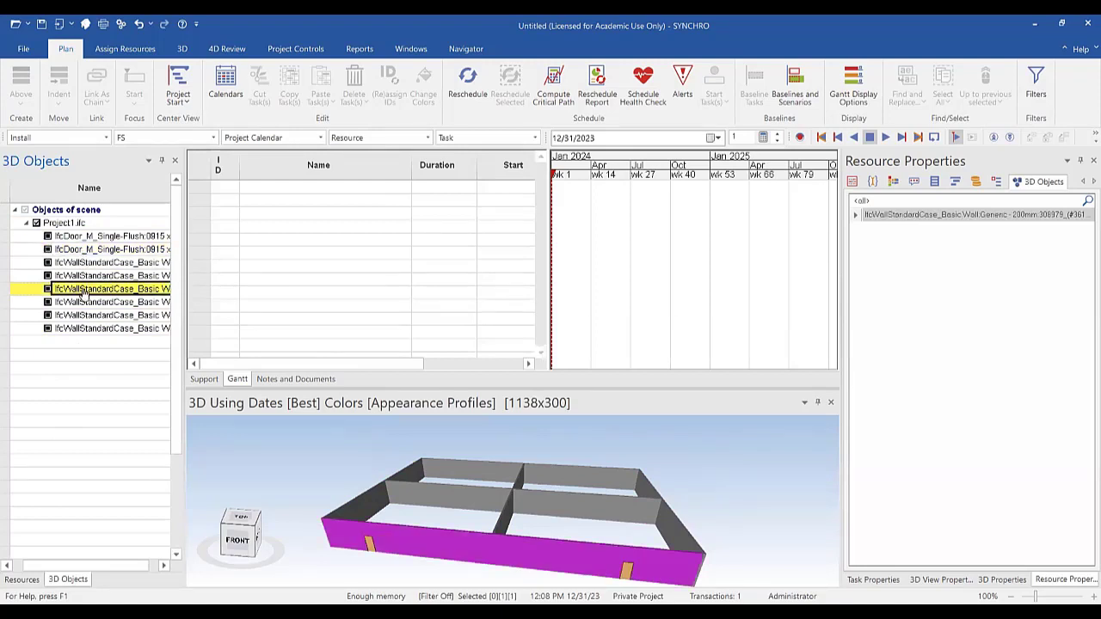
# In the resource tree, highlight the first door, first Basic Wall and all of Level 1
pyautogui.click(21, 581)
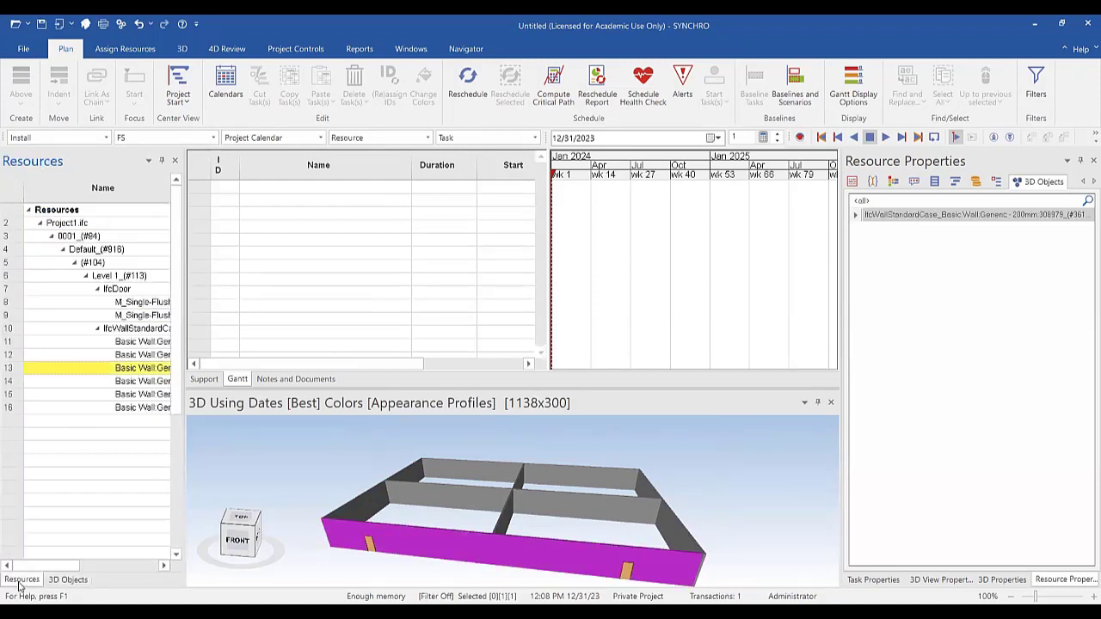
pyautogui.click(140, 306)
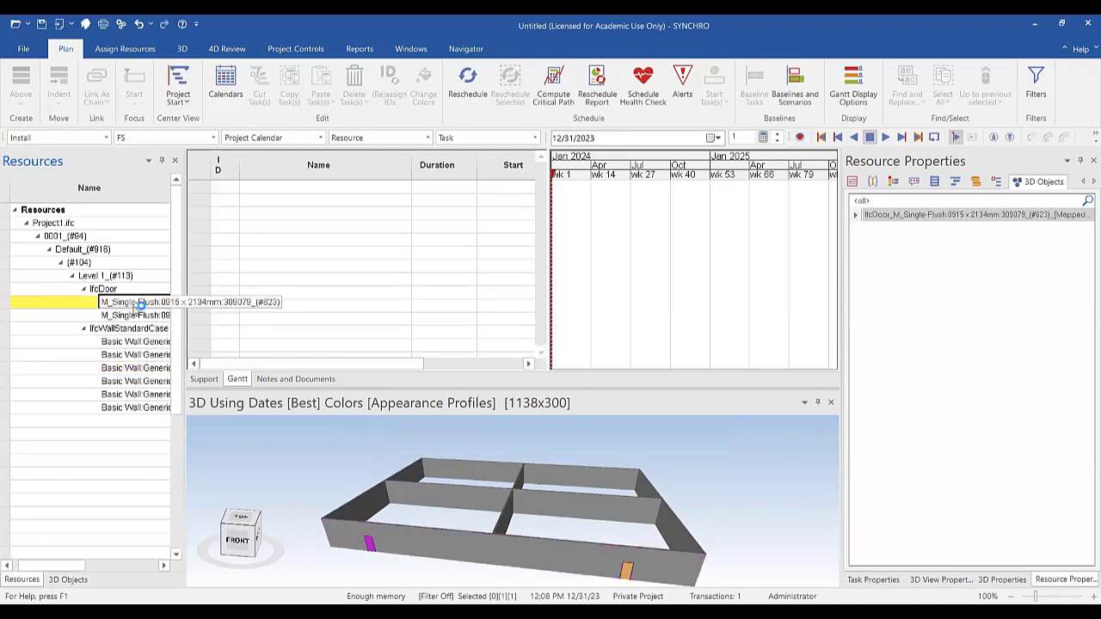
pyautogui.click(133, 343)
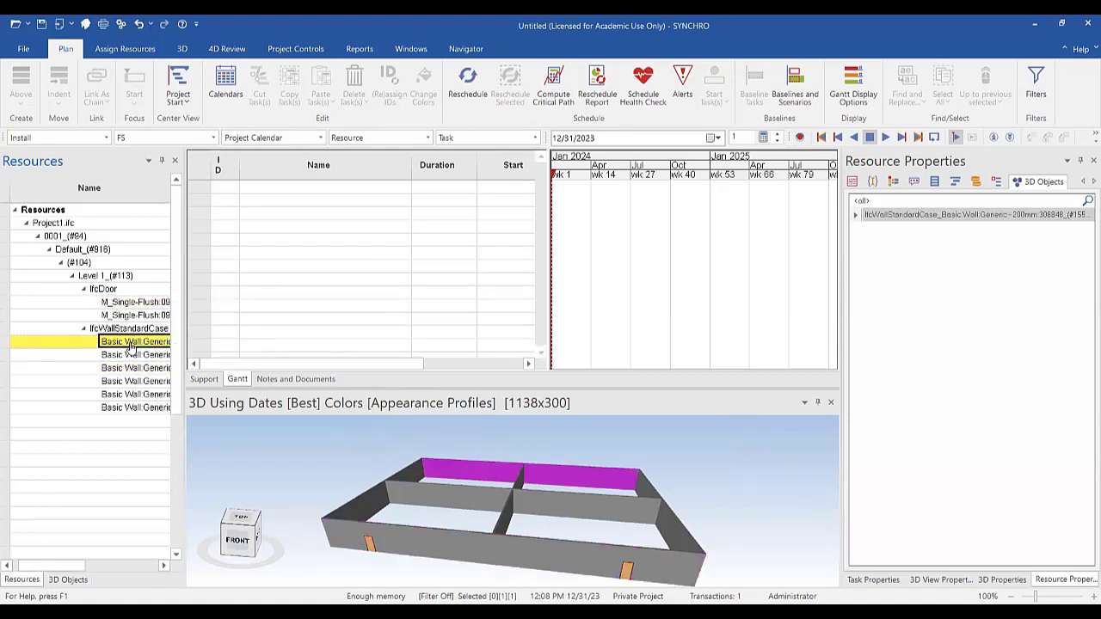
pyautogui.click(92, 277)
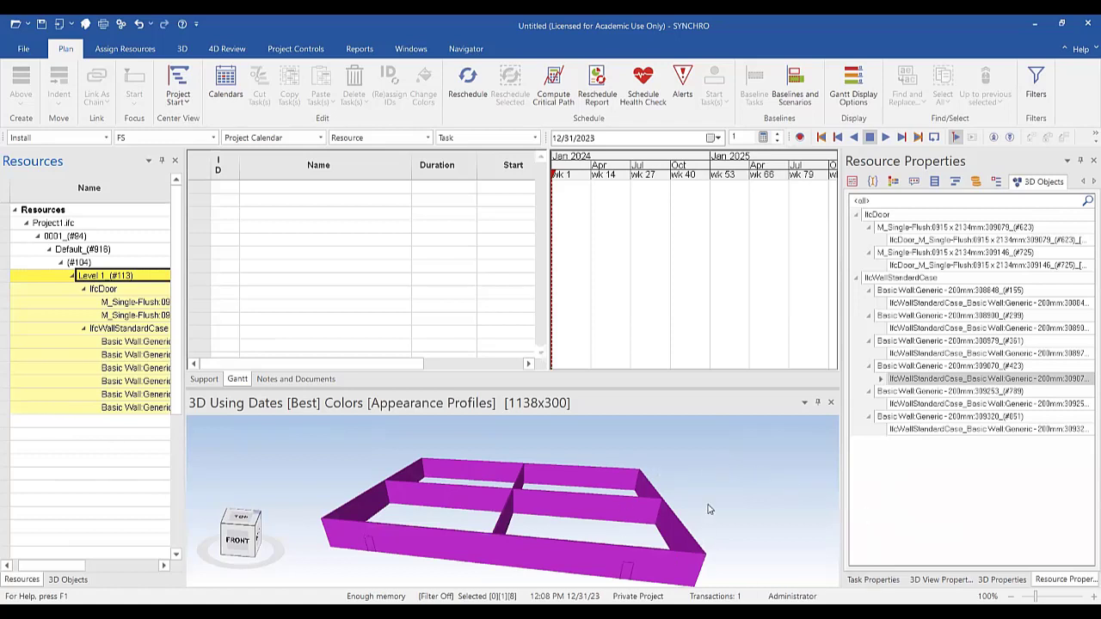
pyautogui.click(19, 211)
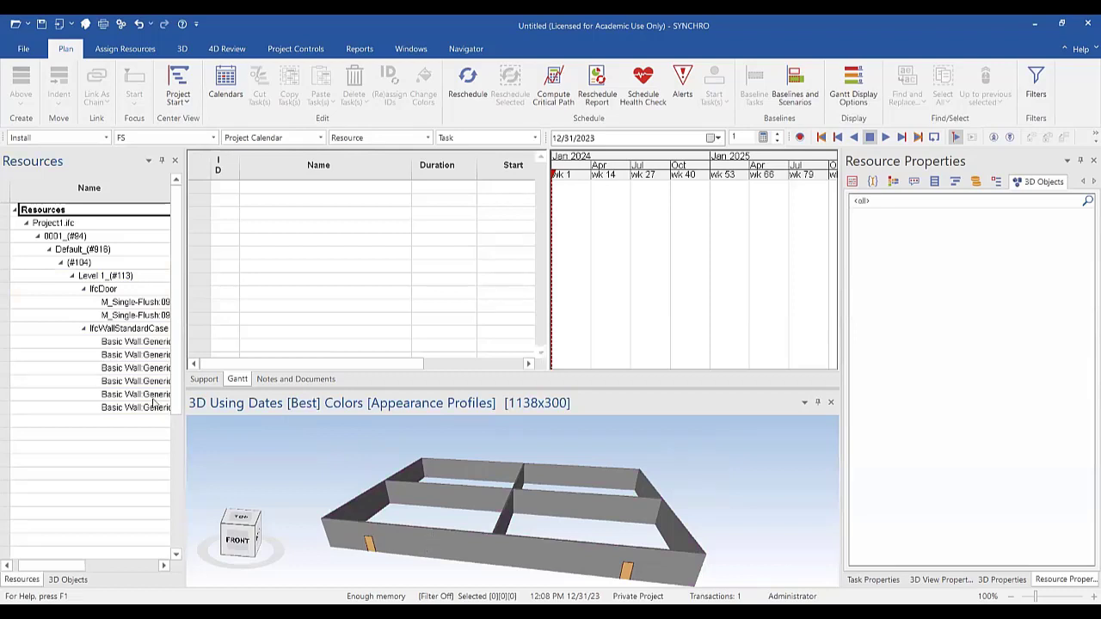
# Highlight each remaining Basic Wall resource in turn, ending with the middle partitions
pyautogui.click(113, 343)
pyautogui.click(113, 355)
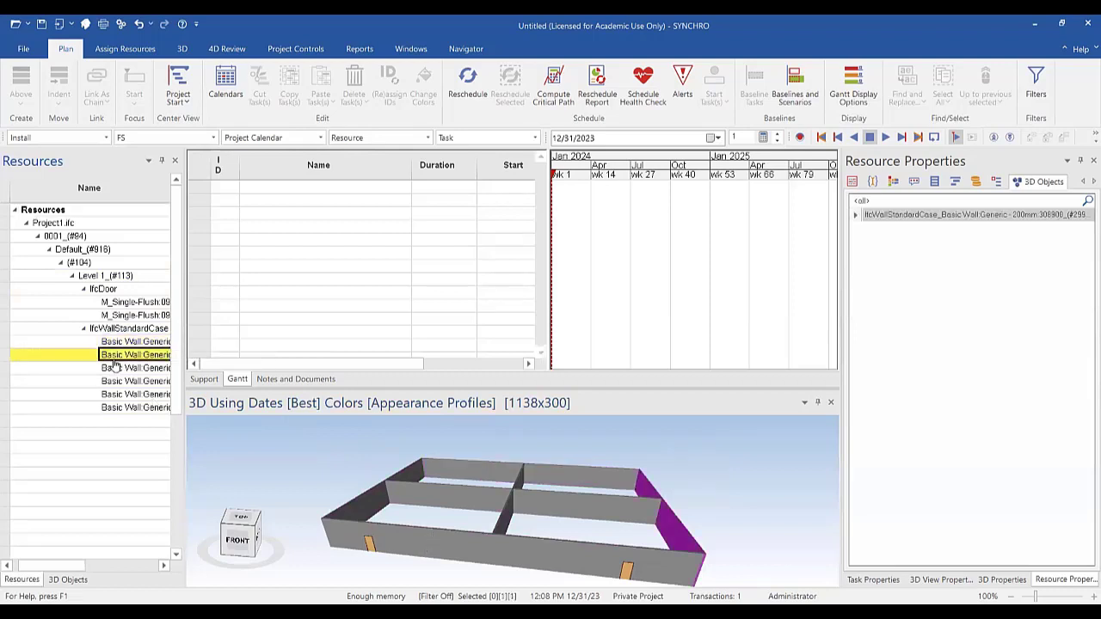
pyautogui.click(113, 368)
pyautogui.click(115, 381)
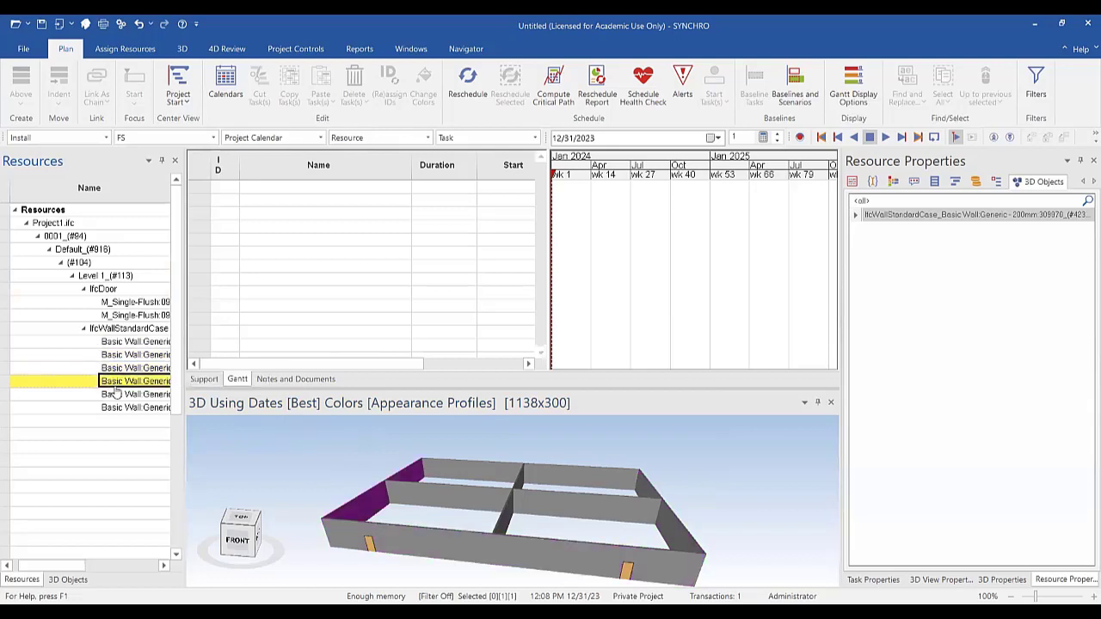
pyautogui.click(118, 408)
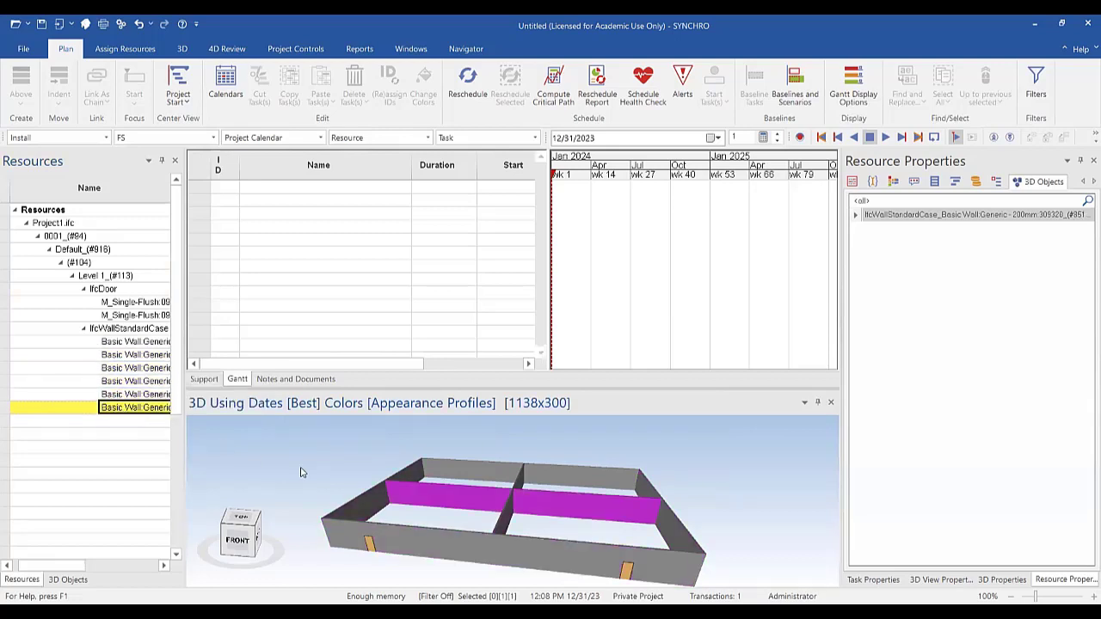
# View the model from Top, Left, Back and two oblique corners via the view cube
pyautogui.click(240, 522)
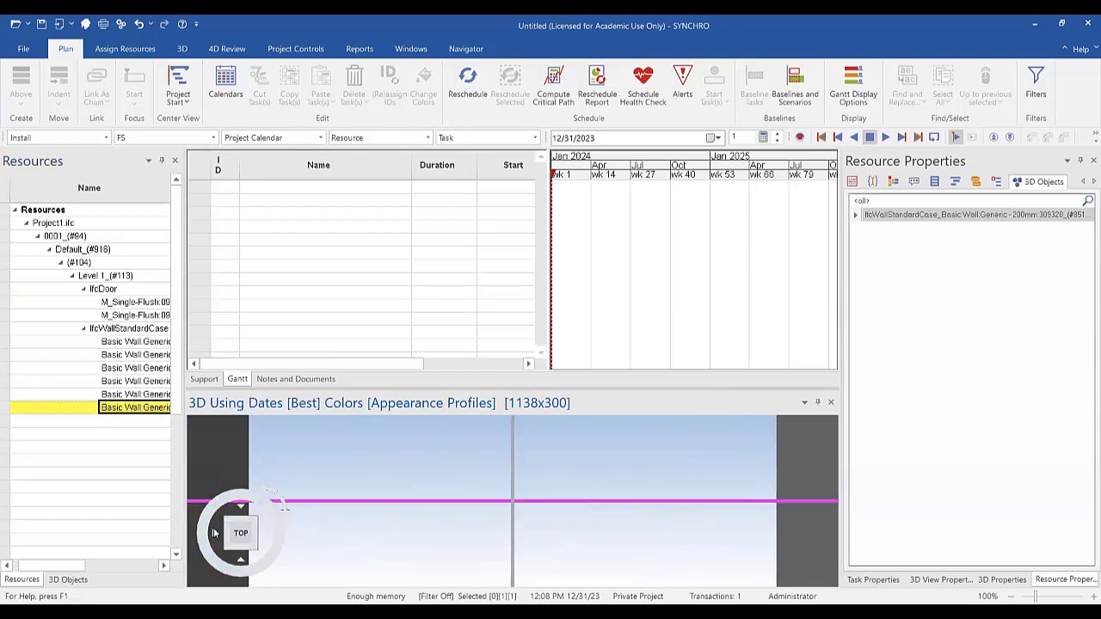
pyautogui.click(214, 533)
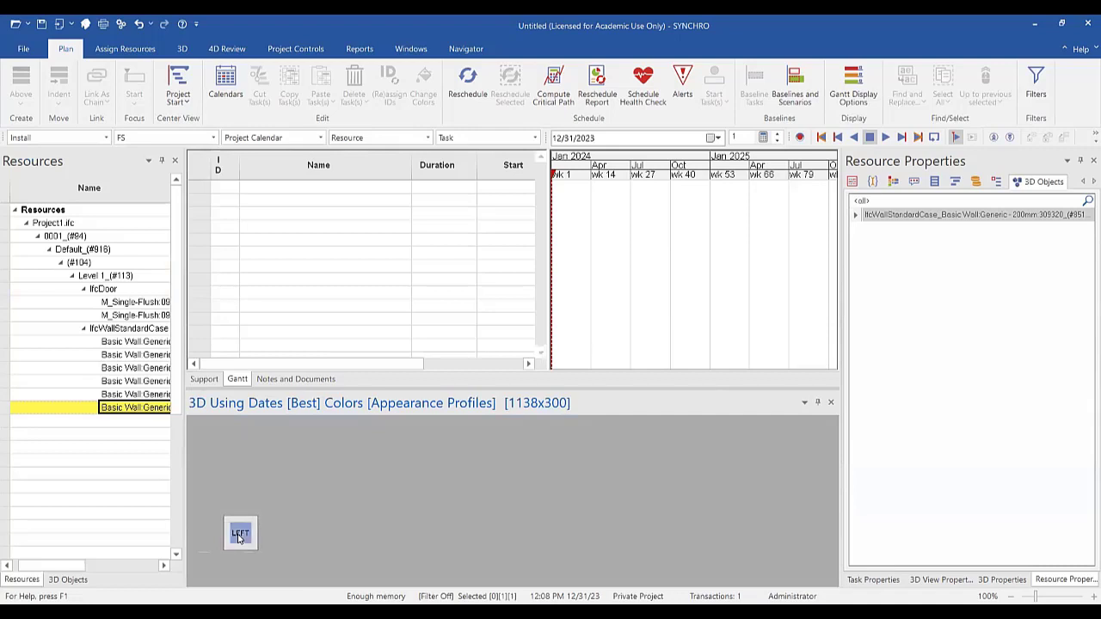
pyautogui.click(240, 538)
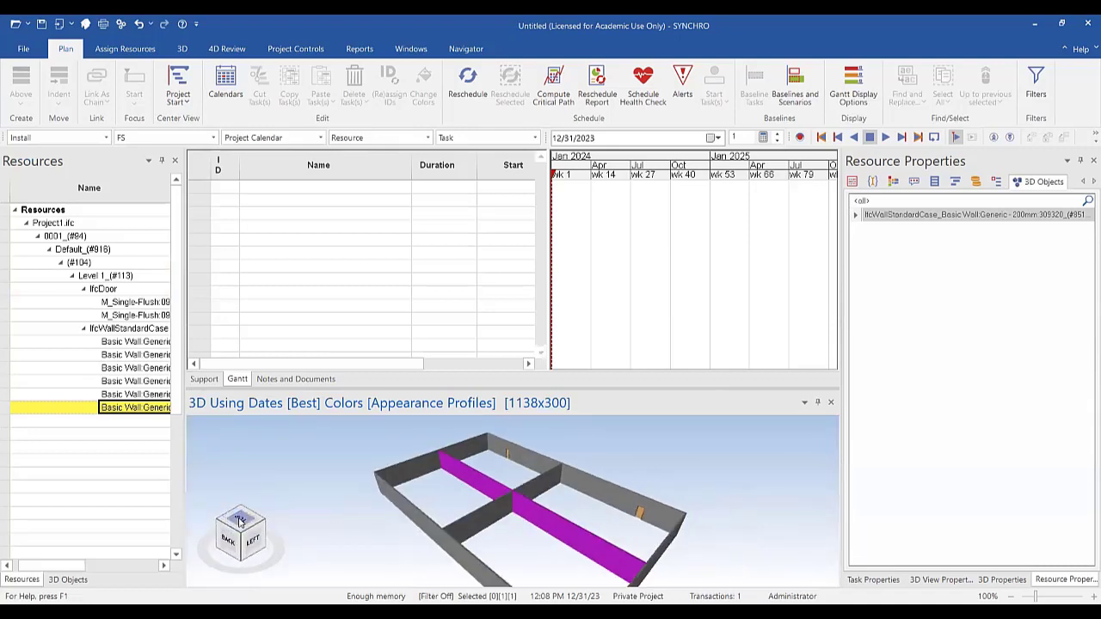
pyautogui.click(228, 534)
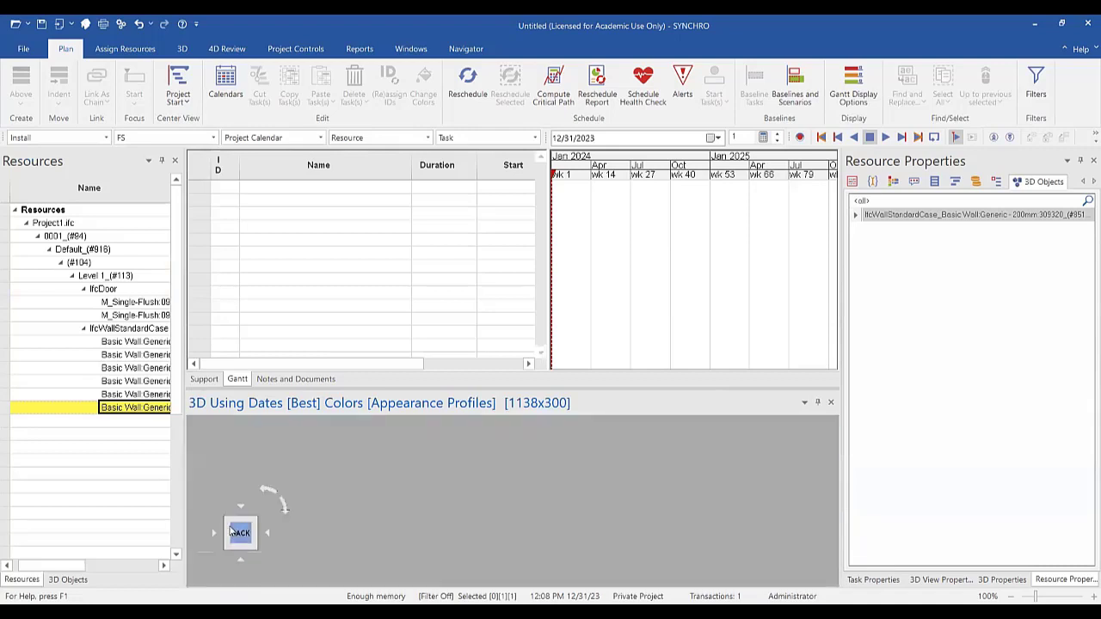
pyautogui.click(227, 522)
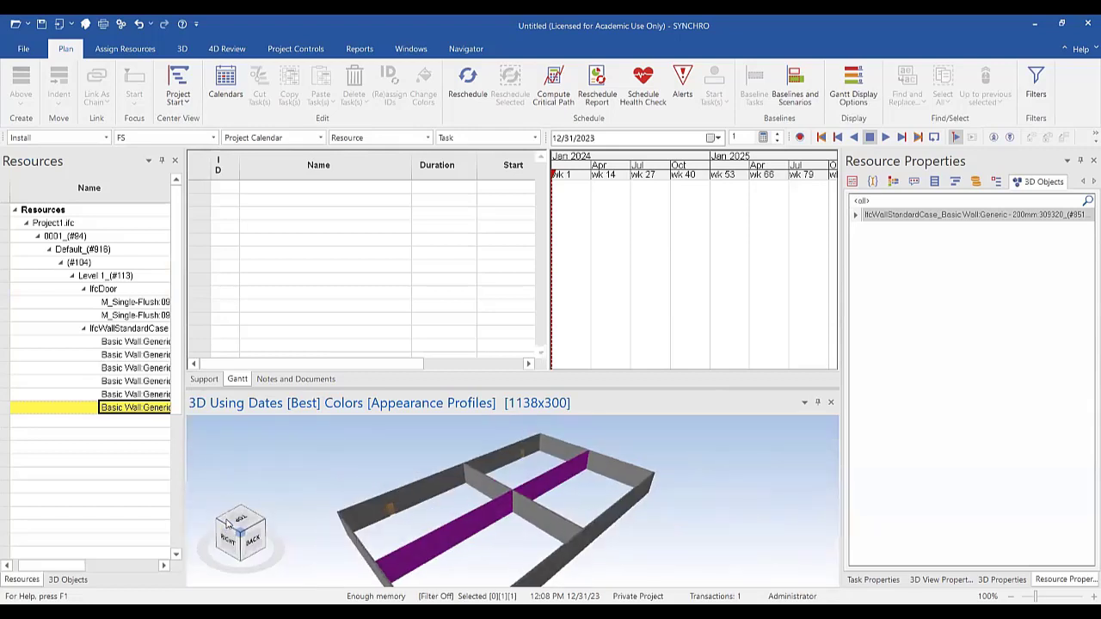